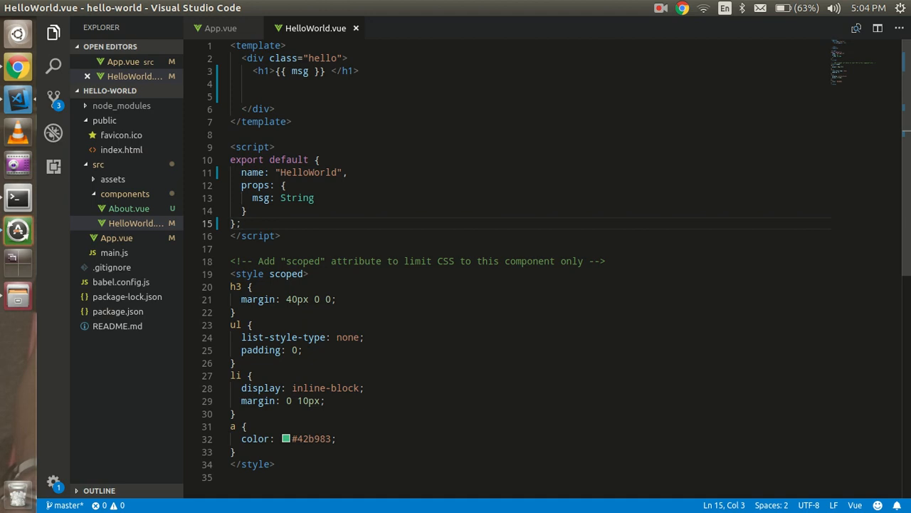
Check the running app in the browser and the HelloWorld import line in App.vue.
key("alt+Tab")
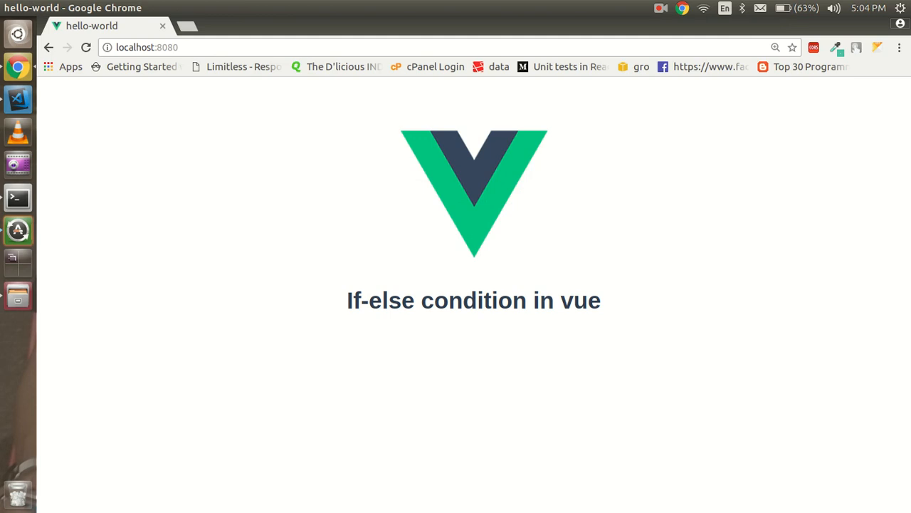
key("alt+Tab")
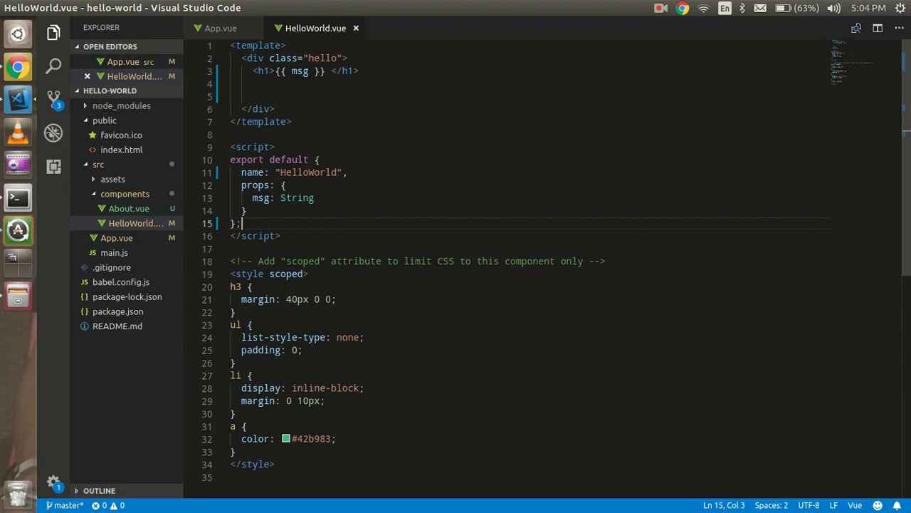
key("ctrl+Tab")
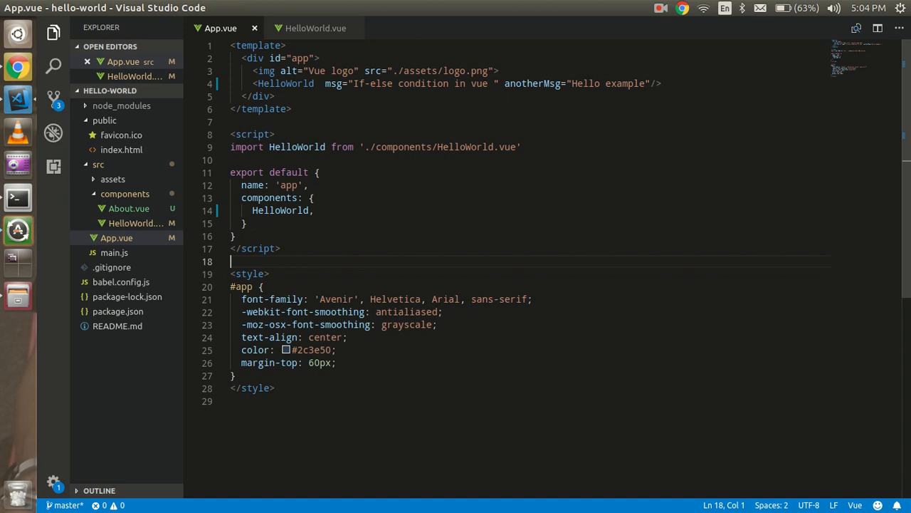
triple_click(303, 148)
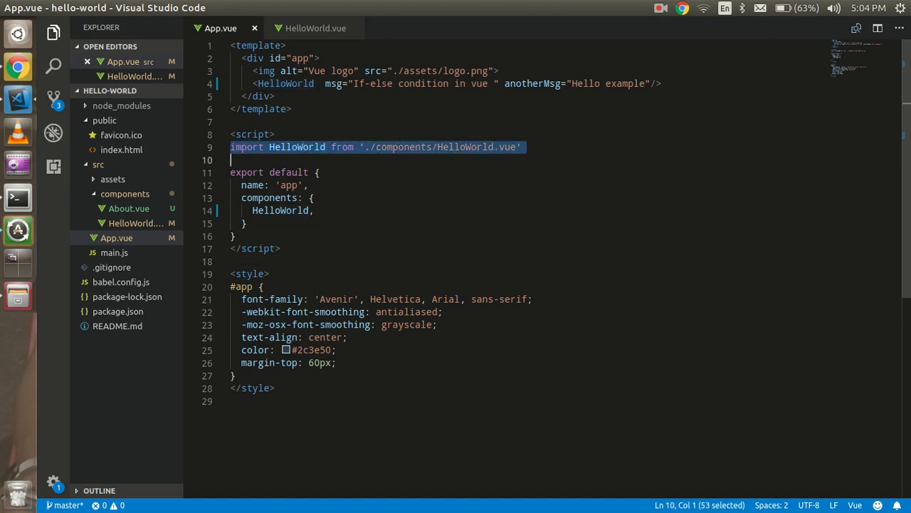
key("ctrl+Tab")
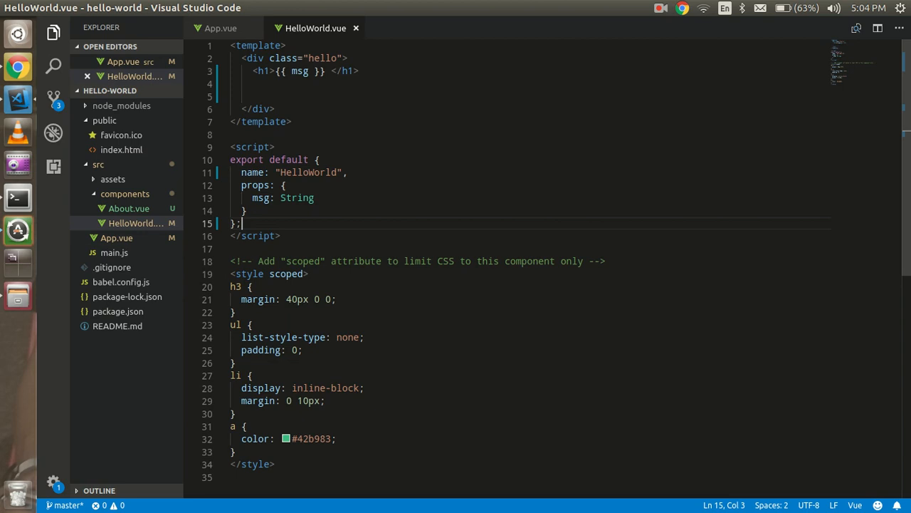
Replace the broken tag on template line 5 with an Emmet-expanded ol block.
left_click(234, 96)
type("<li></li>")
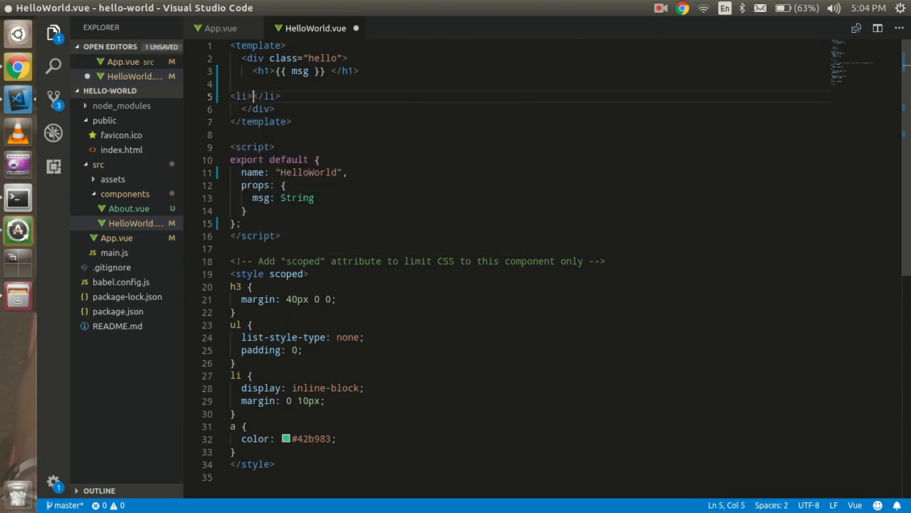
key("BackSpace")
key("BackSpace")
key("BackSpace")
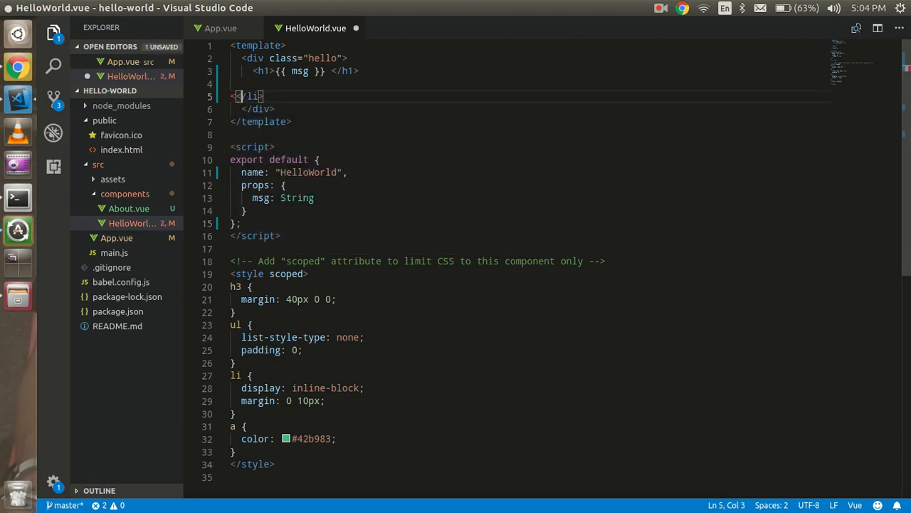
key("End")
key("shift+Home")
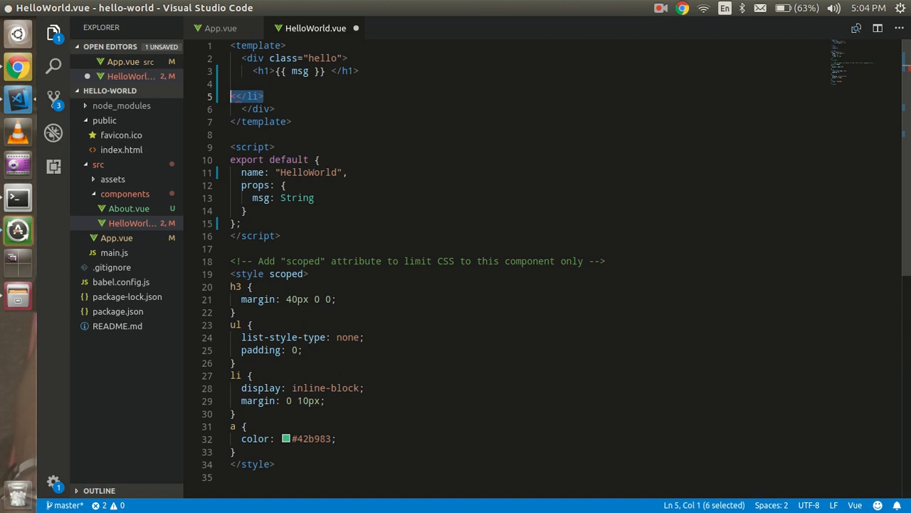
type("ol")
key("Tab")
key("Return")
type("l")
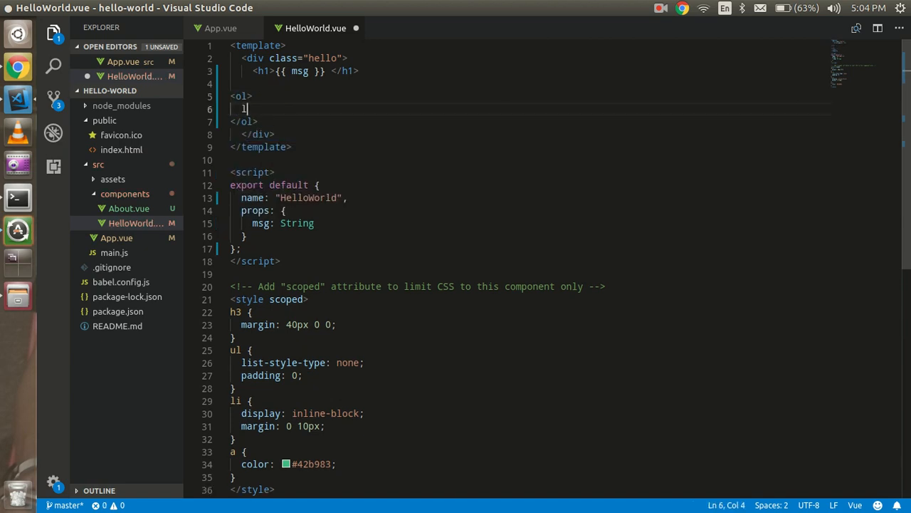
type("i")
Nest an li holding a span reading 'show me' inside the ordered list.
key("Tab")
key("Return")
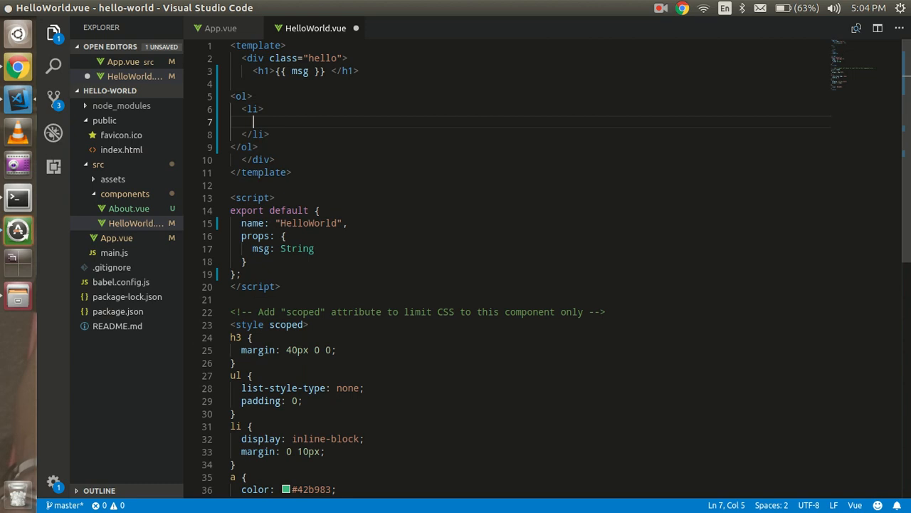
type("span")
key("Tab")
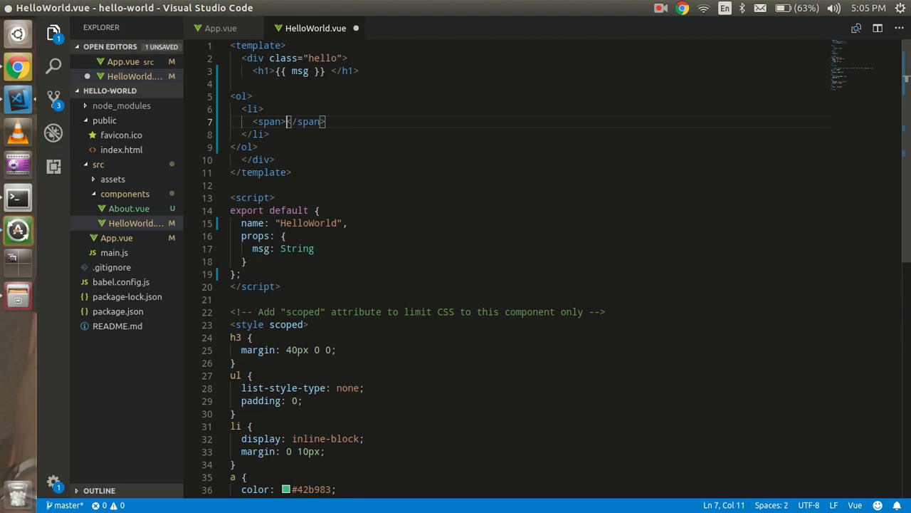
type("shpme")
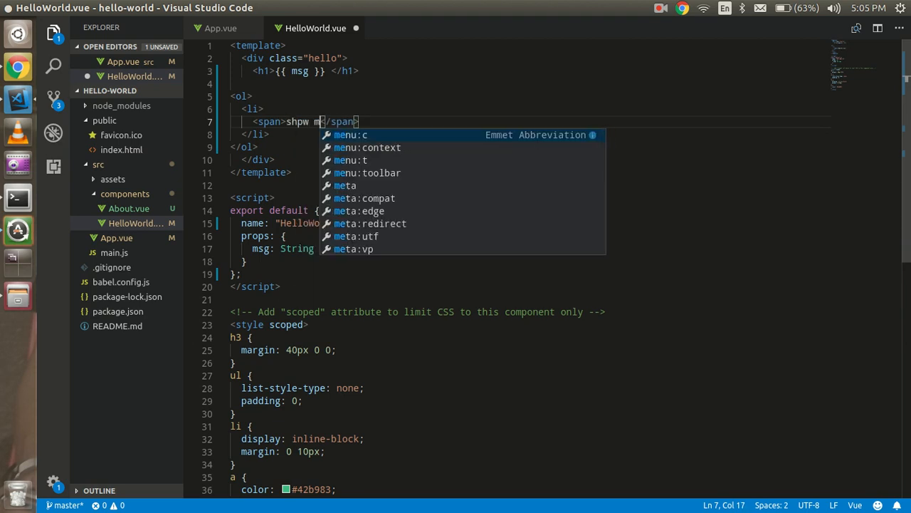
key("BackSpace")
key("BackSpace")
key("BackSpace")
type("ow m")
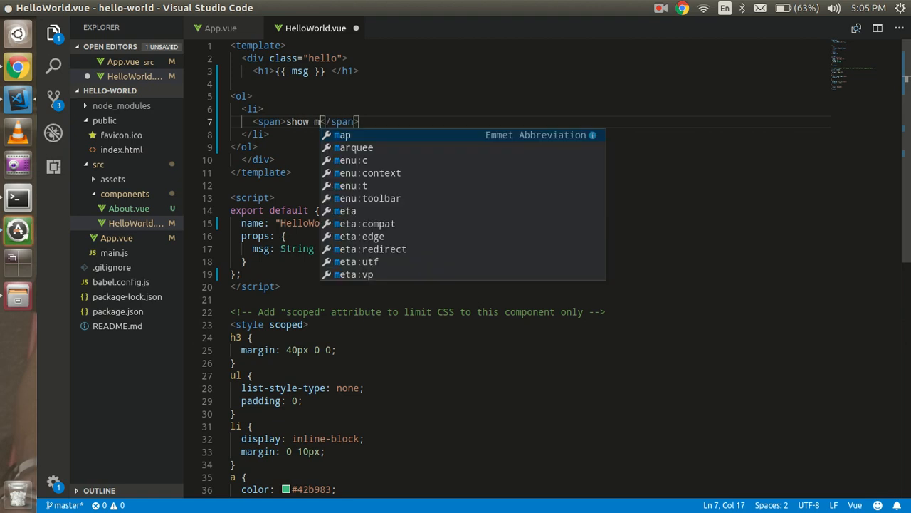
type("w")
key("BackSpace")
key("BackSpace")
key("BackSpace")
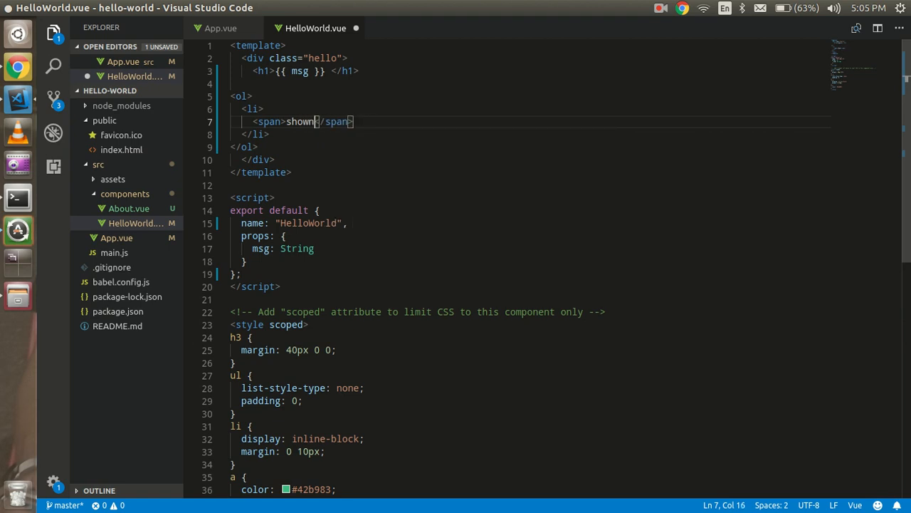
type("me")
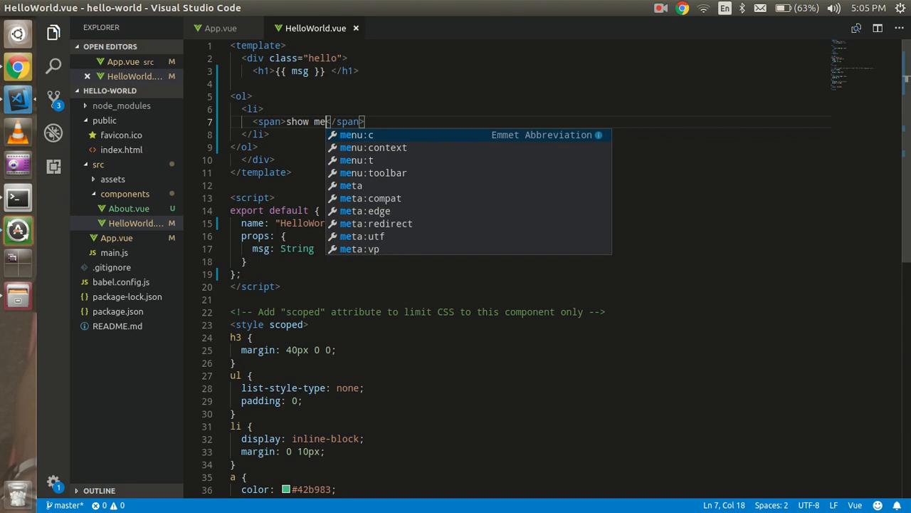
Add data() { return {show:true} } after the props block and save HelloWorld.vue.
key("ctrl+s")
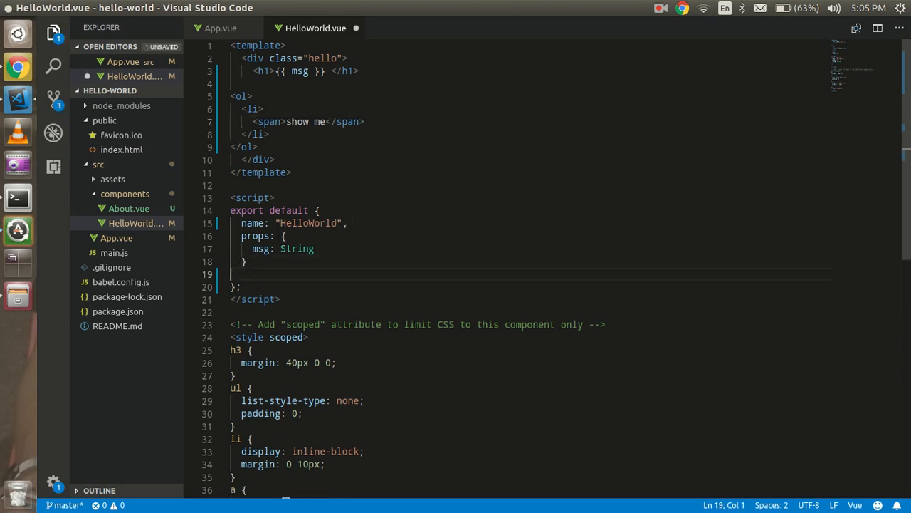
type(",")
key("Return")
type("da")
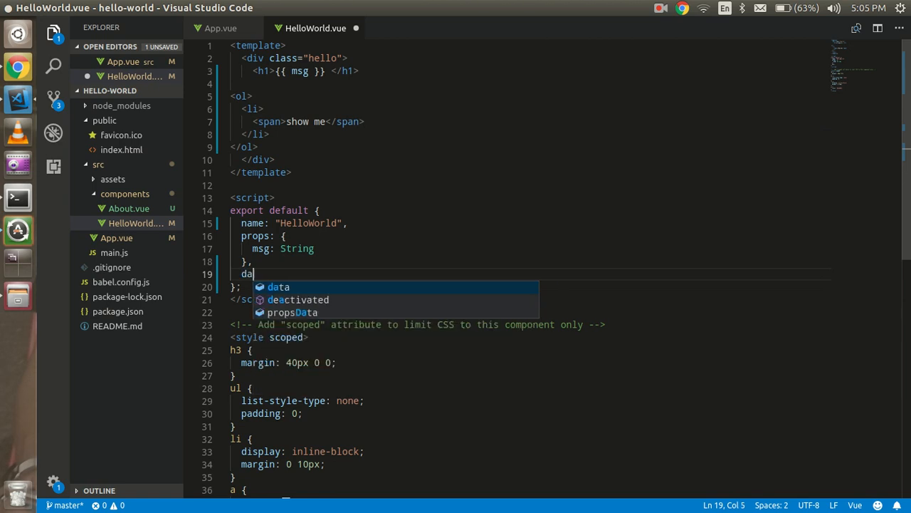
type("ta()")
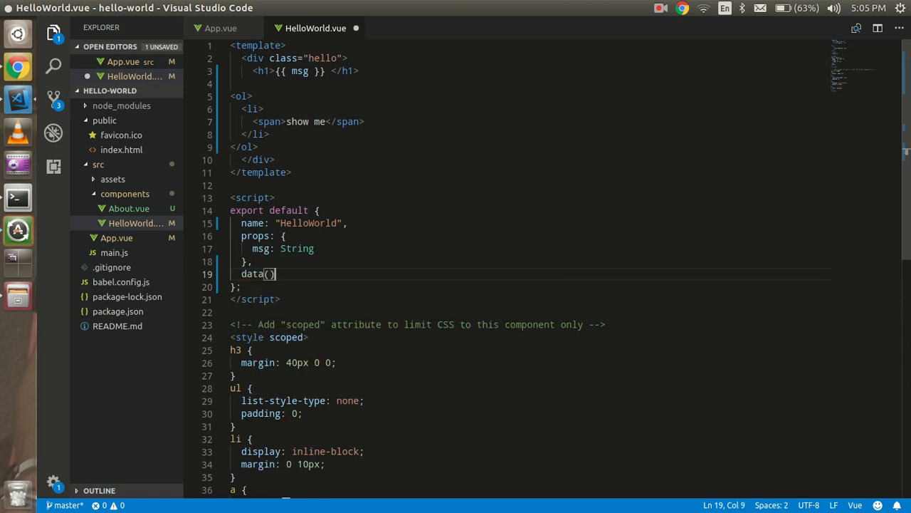
key("Return")
type("{")
key("Return")
type("r")
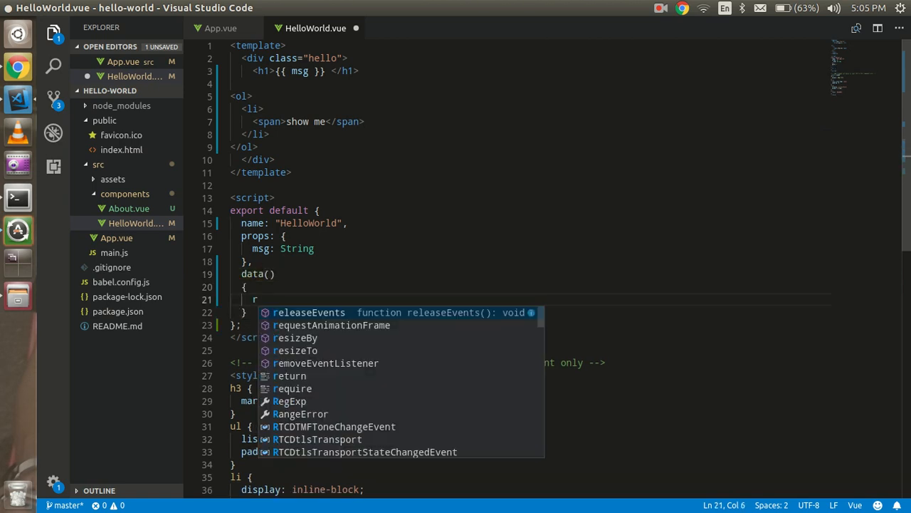
key("BackSpace")
type("return ")
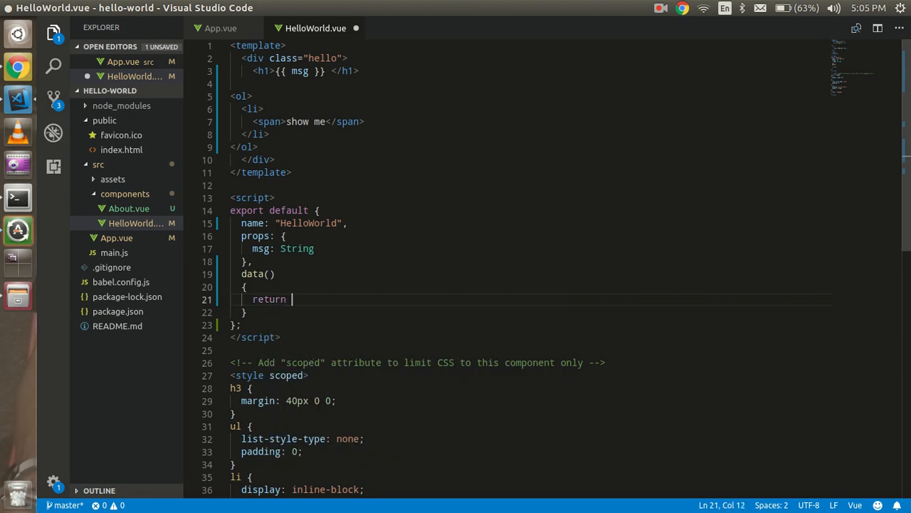
type("{sh")
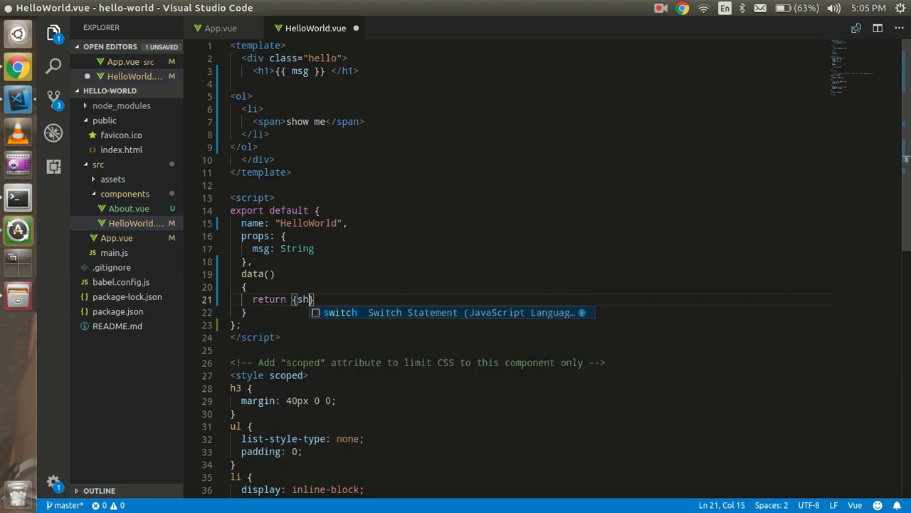
type("ow:")
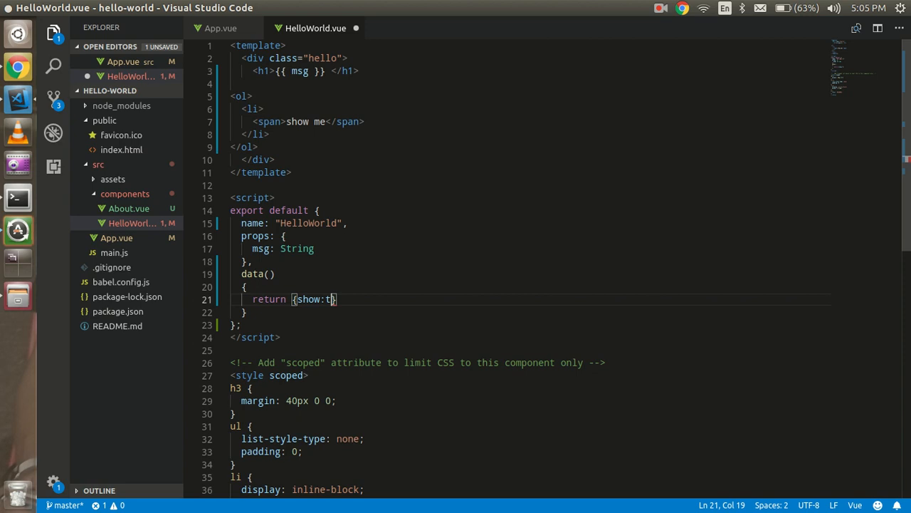
type("true")
key("ctrl+s")
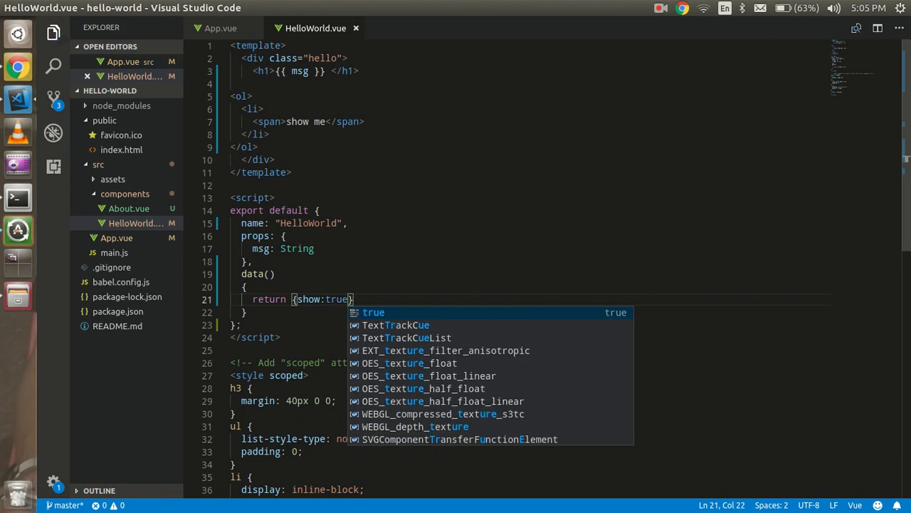
Add v-if="show" to the li opening tag on line 6 and save the file.
left_click(258, 109)
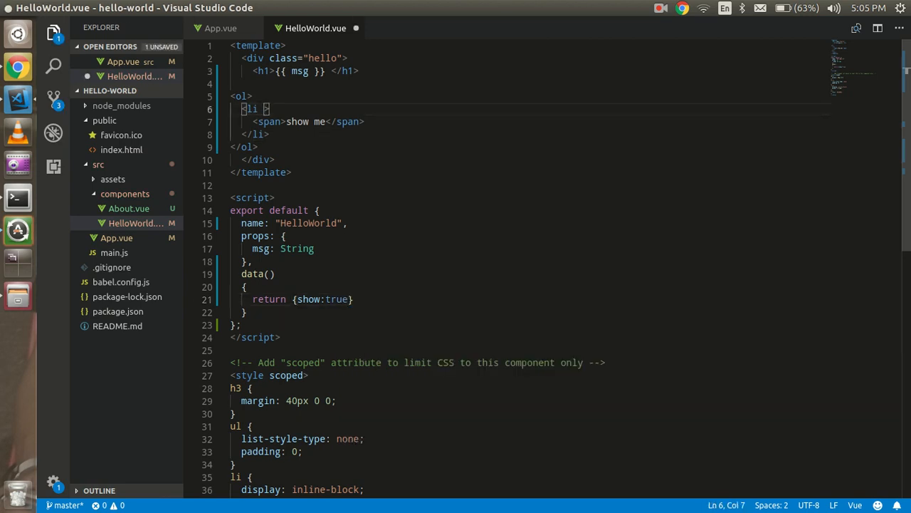
type("v-i")
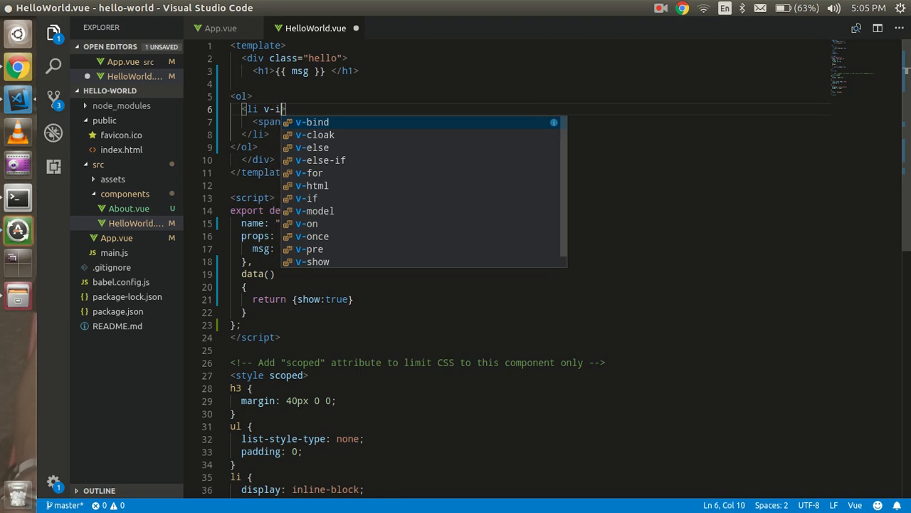
type("f")
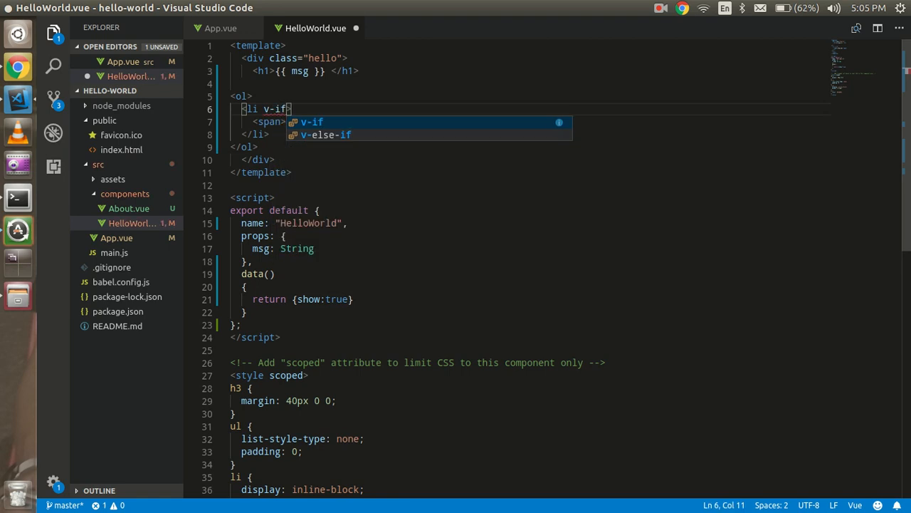
key("Escape")
type("\"")
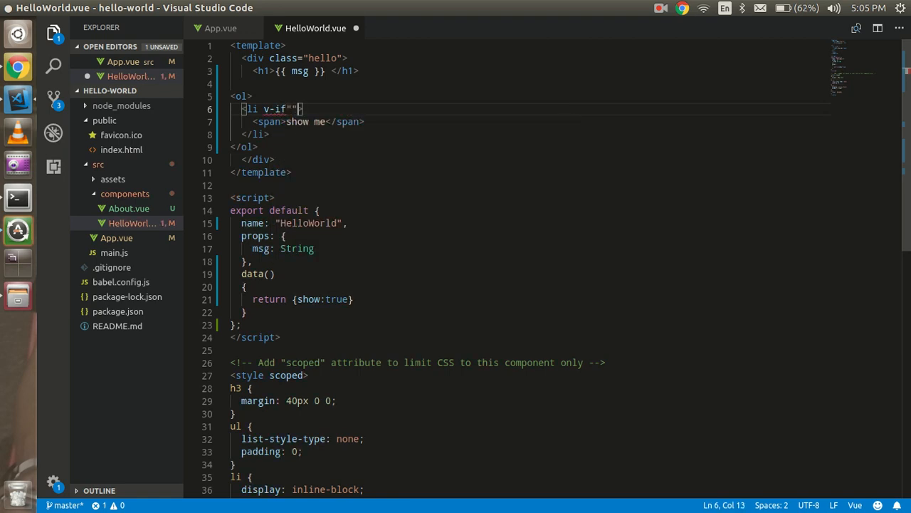
type("=")
key("Right")
type("show")
key("ctrl+s")
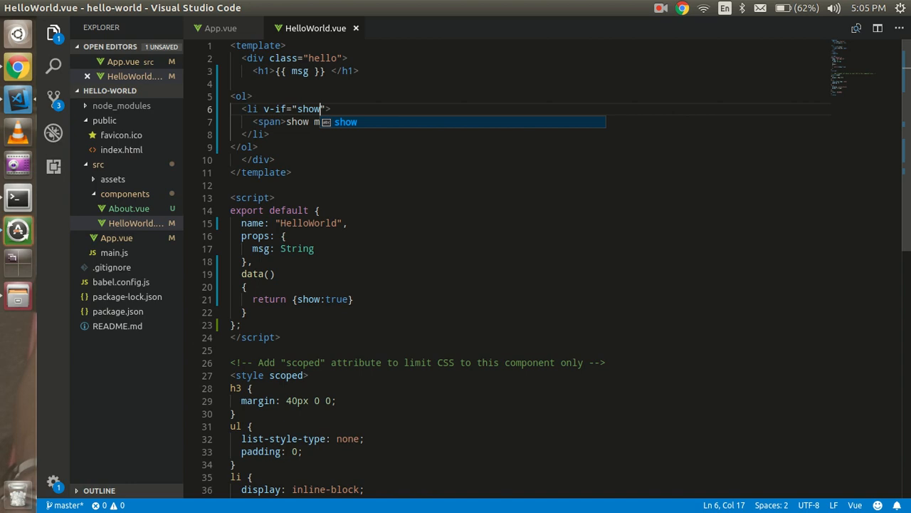
key("Escape")
left_click(258, 147)
Change show to false on line 21, save, and reload Chrome so 'show me' disappears.
key("alt+Tab")
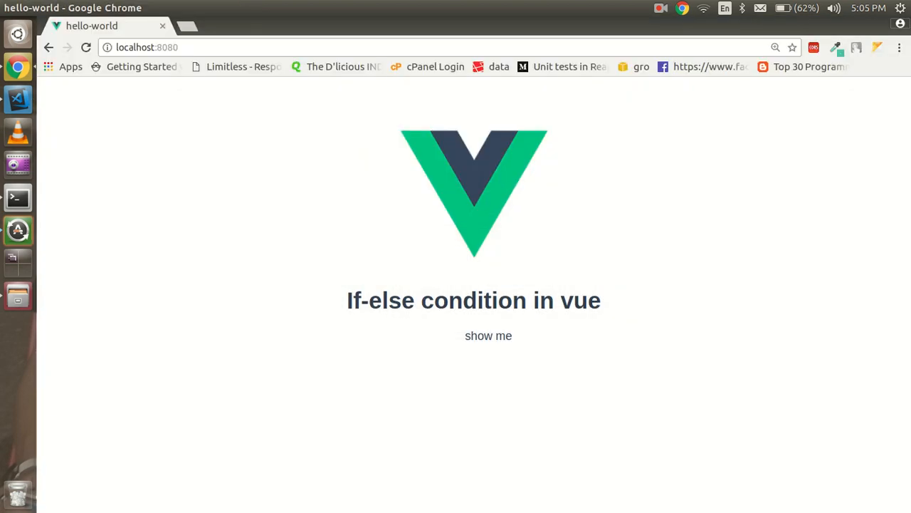
key("alt+Tab")
double_click(336, 299)
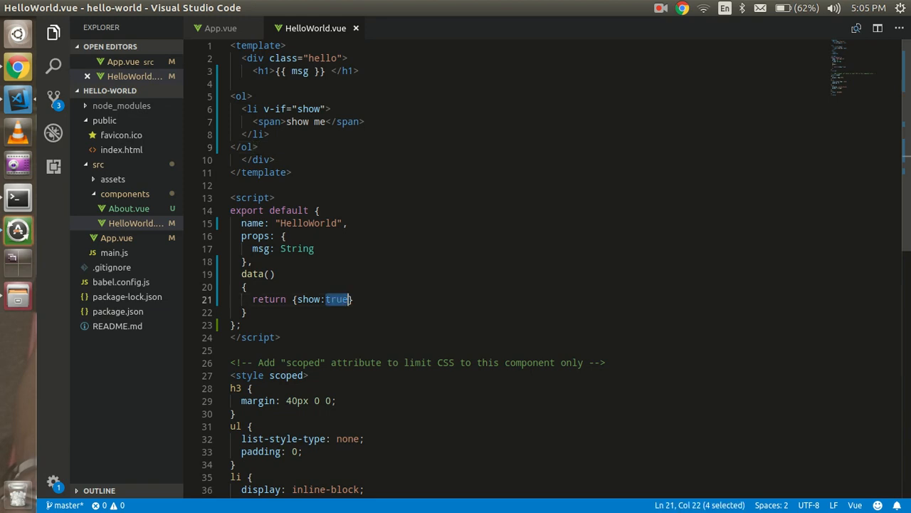
type("false")
key("Escape")
key("ctrl+s")
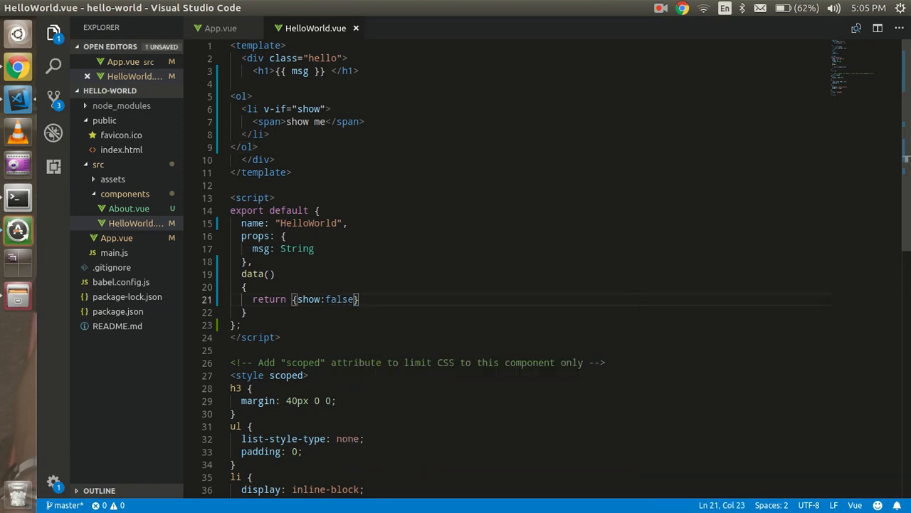
key("alt+Tab")
key("F5")
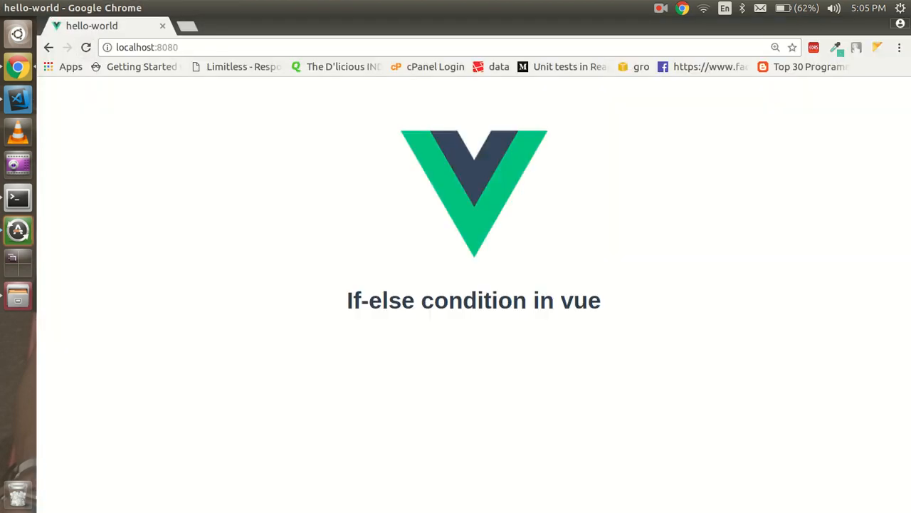
Replace v-if="show" on line 6 with a bare v-show, save and check Chrome.
key("alt+Tab")
key("Up")
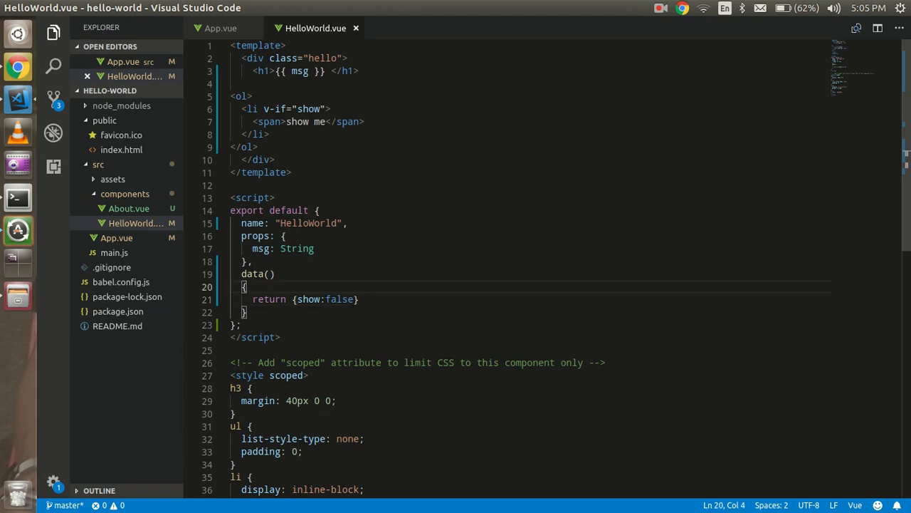
double_click(308, 108)
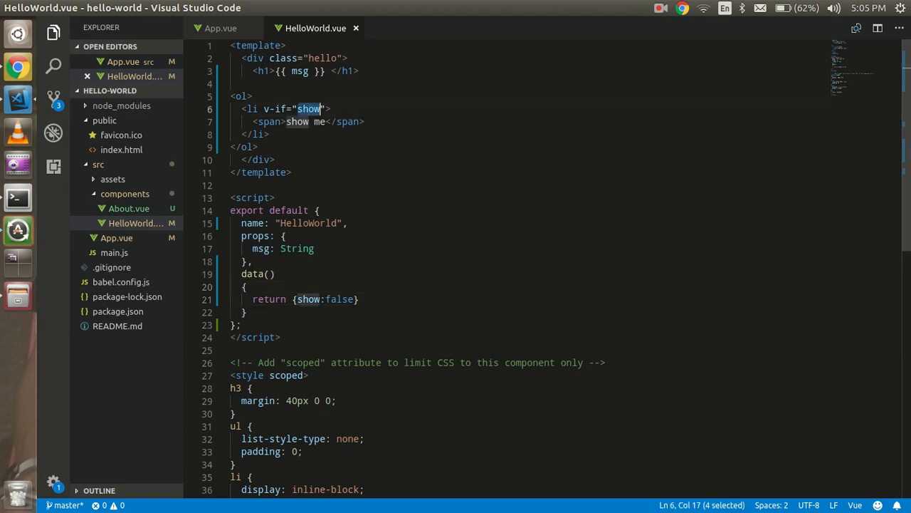
key("BackSpace")
double_click(280, 108)
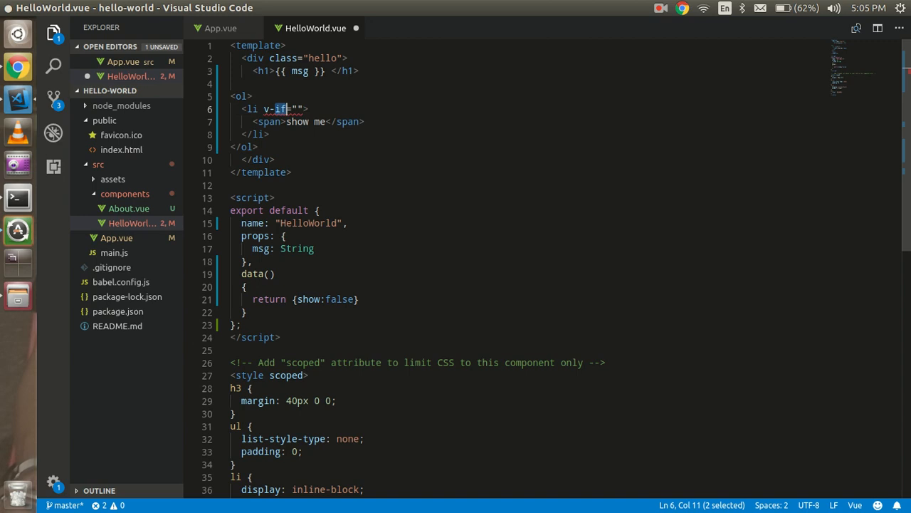
type("show")
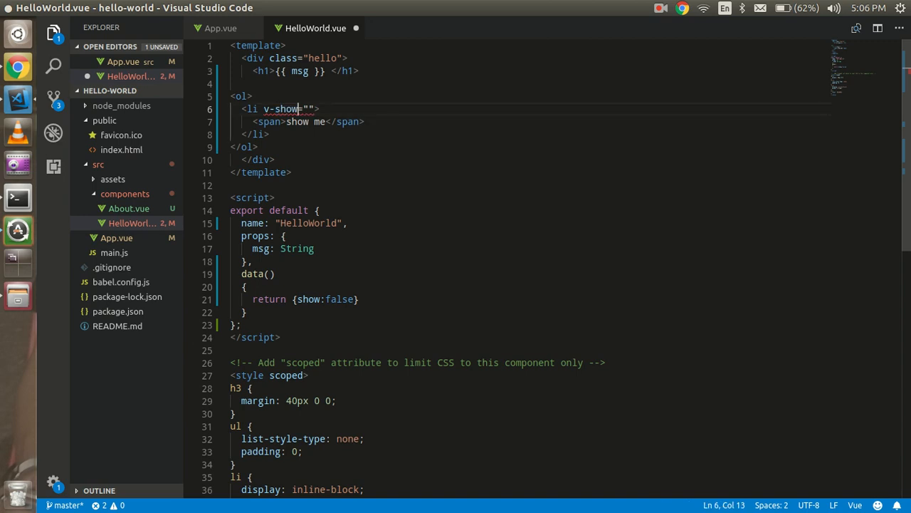
key("Delete")
key("Delete")
key("Delete")
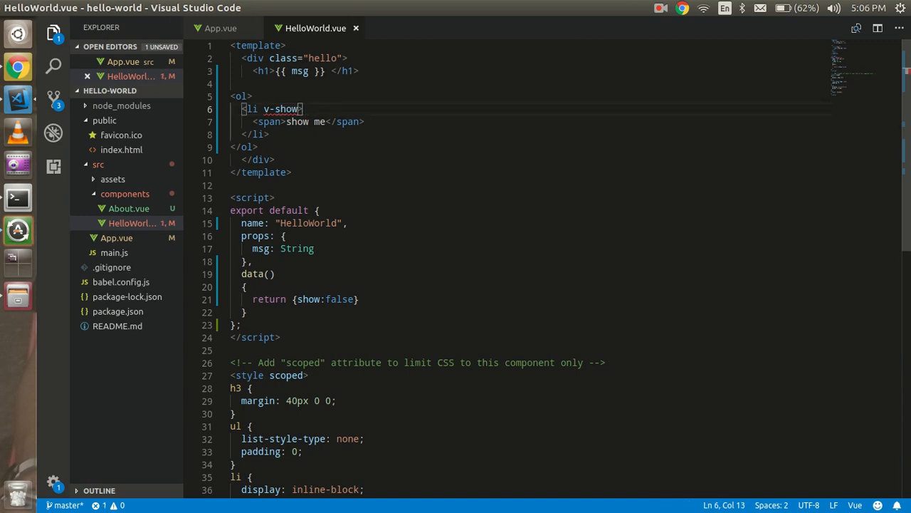
key("ctrl+s")
key("alt+Tab")
key("alt+Tab")
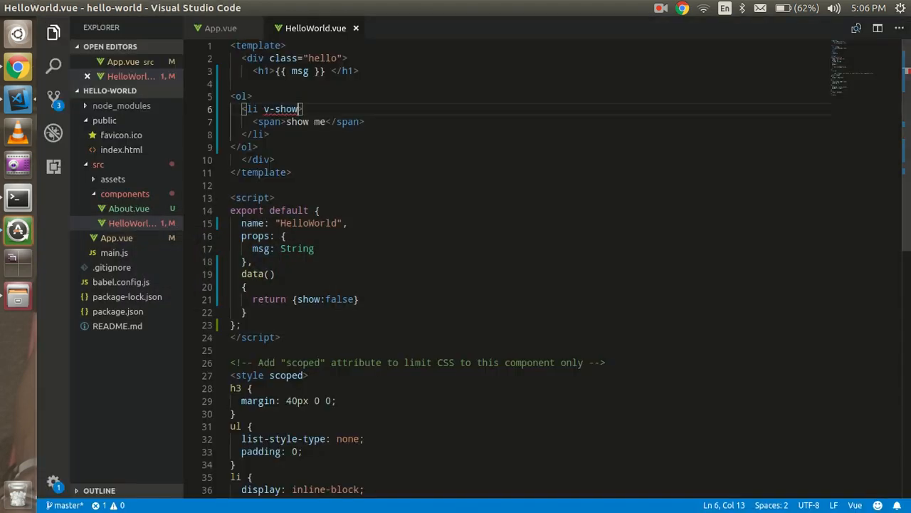
Set the show flag on line 21 back to true, save and check the browser.
double_click(340, 299)
type("true")
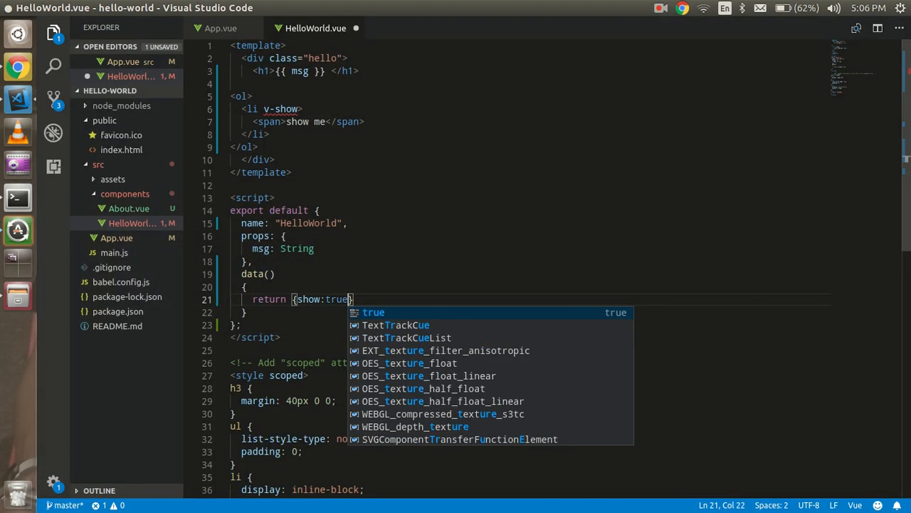
key("Escape")
key("ctrl+s")
key("alt+Tab")
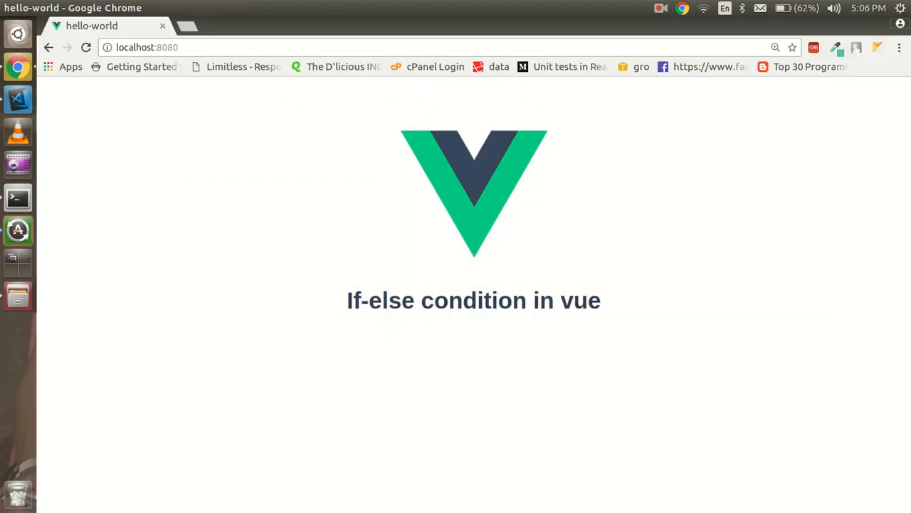
key("alt+Tab")
Give the directive the value v-show=true, save, and verify 'show me' reappears in Chrome.
left_click(299, 109)
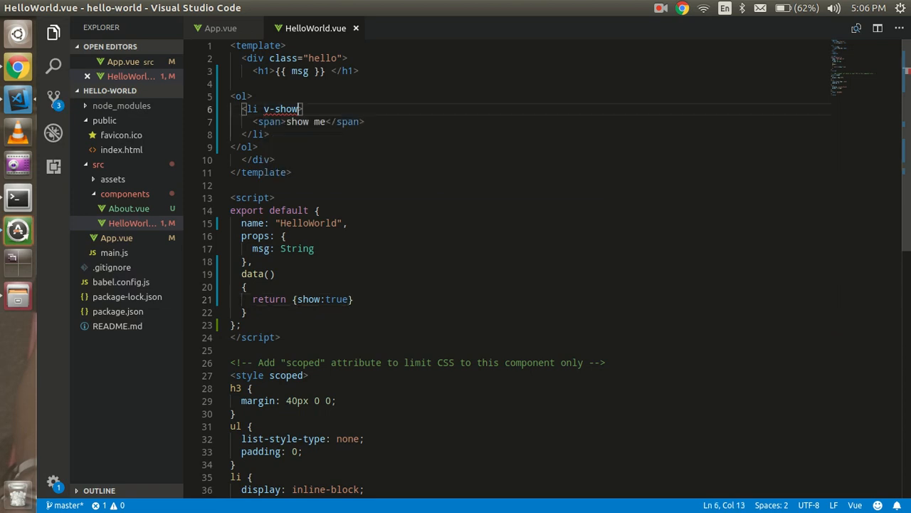
type("=")
key("Escape")
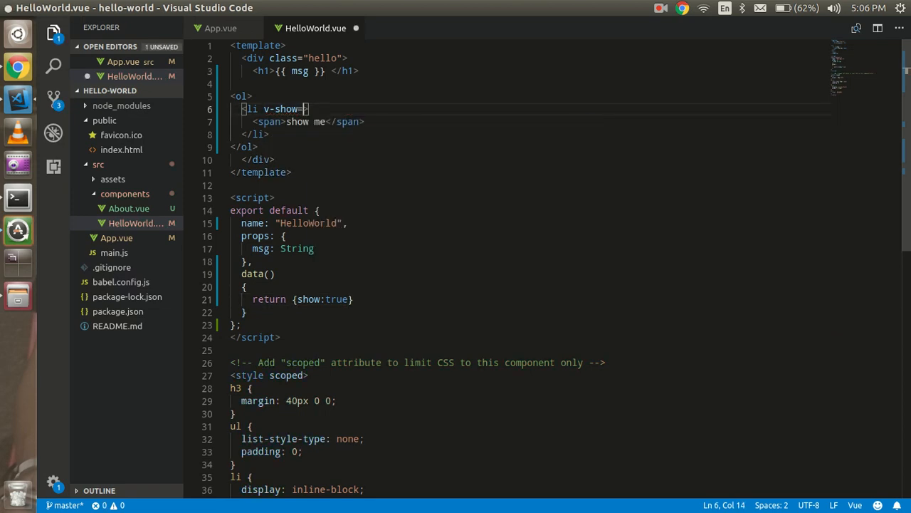
type("true")
key("Escape")
key("ctrl+s")
key("alt+Tab")
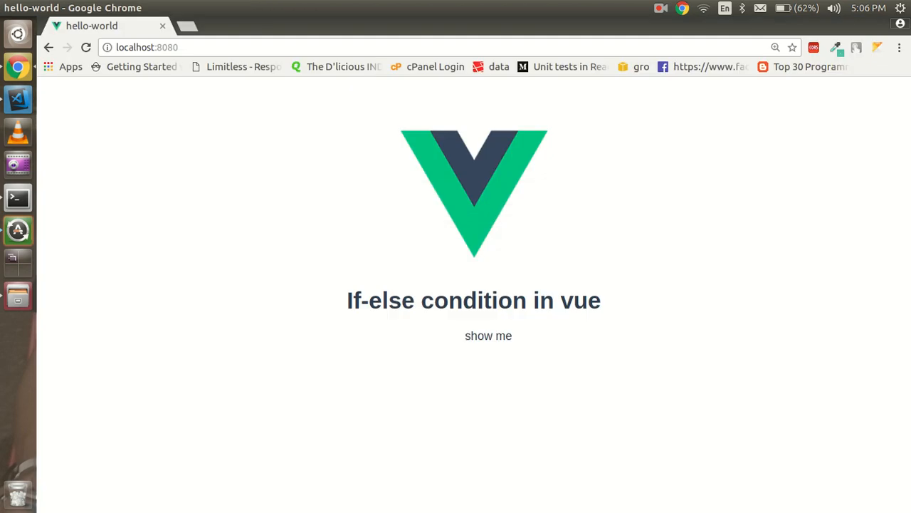
key("alt+Tab")
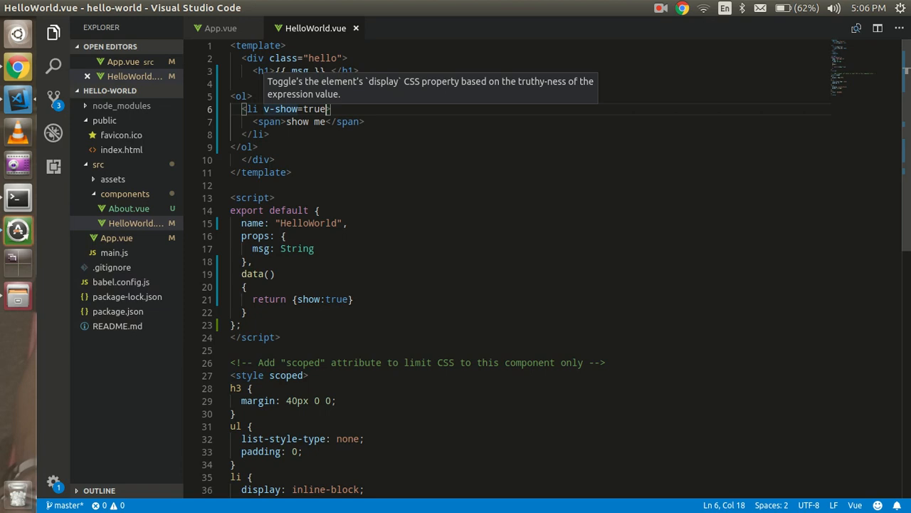
Restore the first list item's condition to v-if="show" and save.
double_click(309, 299)
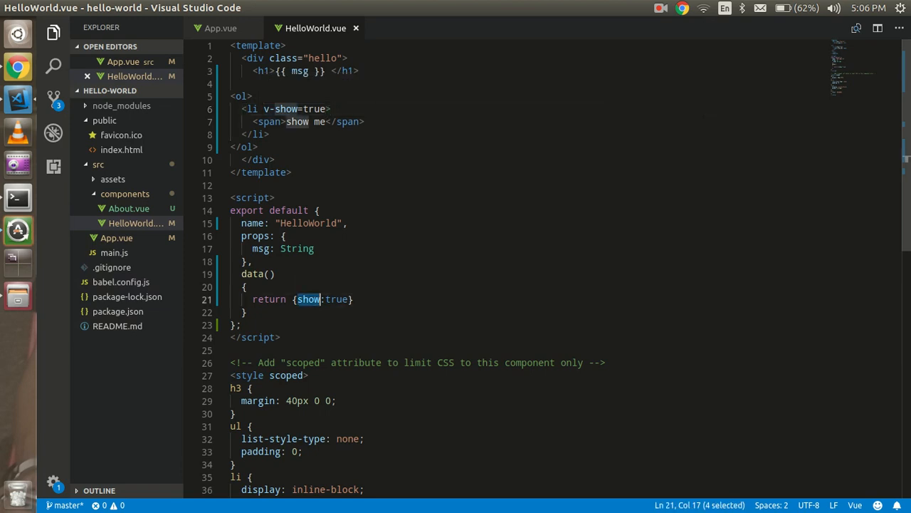
double_click(286, 109)
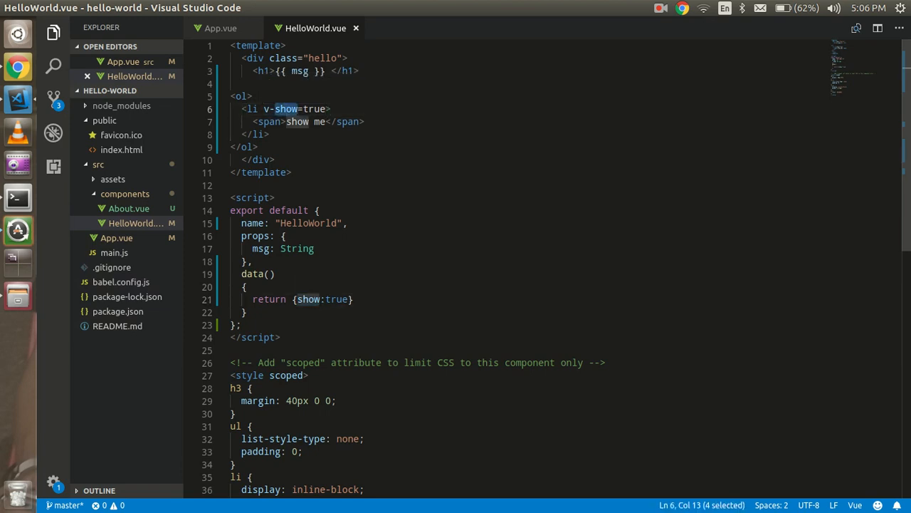
type("if")
double_click(303, 109)
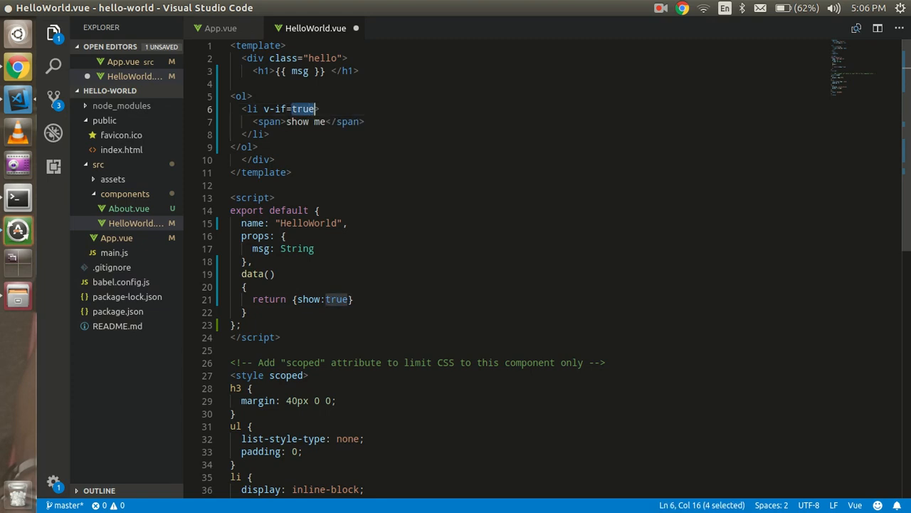
type("\"show")
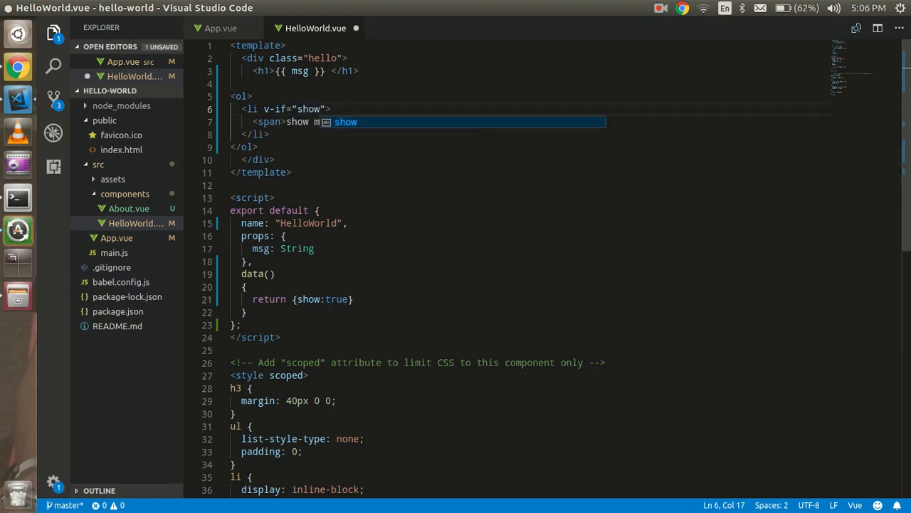
key("ctrl+s")
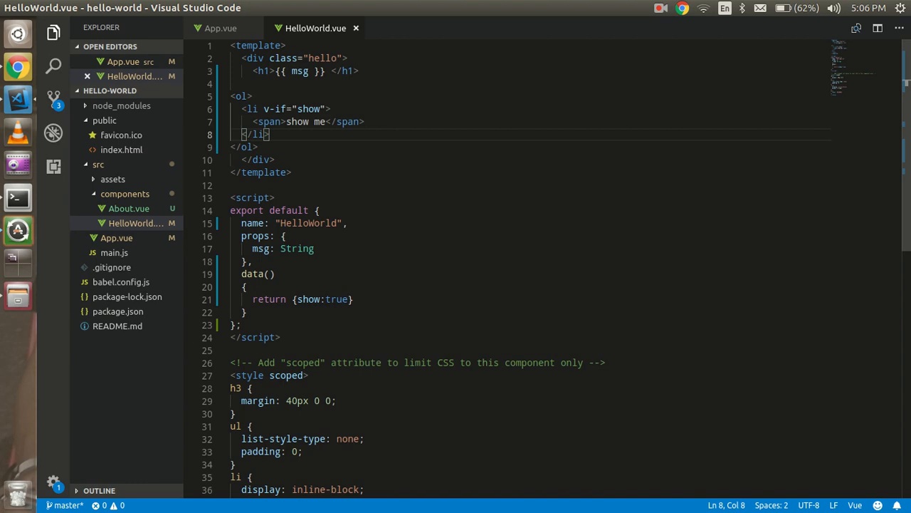
Select and copy the whole first list item for duplication.
left_click_drag(270, 134, 242, 108)
key("ctrl+c")
key("Right")
Paste a second list item below and change its directive to a valueless v-else, saving.
key("Return")
key("ctrl+v")
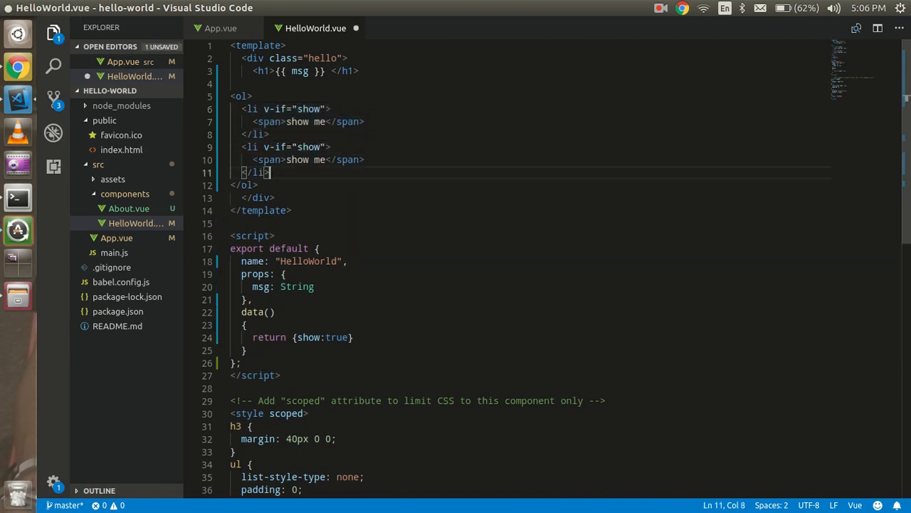
left_click(285, 147)
key("BackSpace")
key("BackSpace")
type("e")
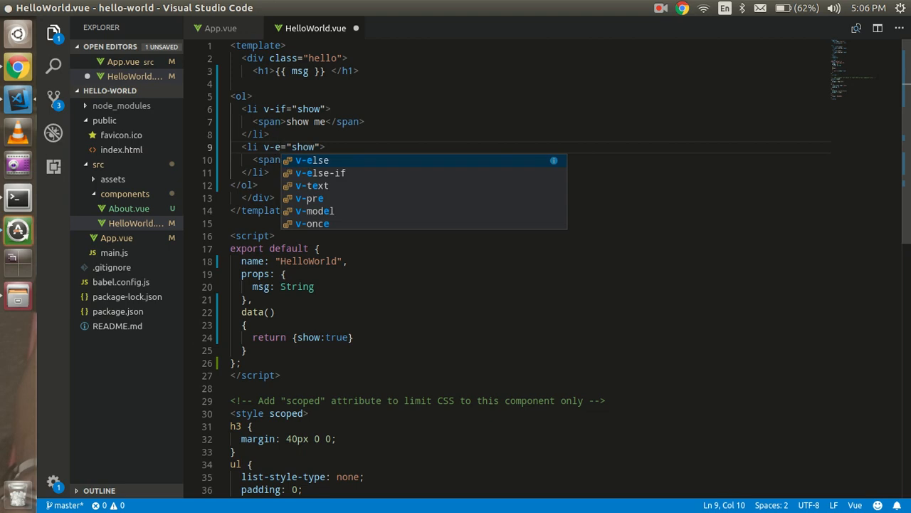
type("lse")
key("ctrl+s")
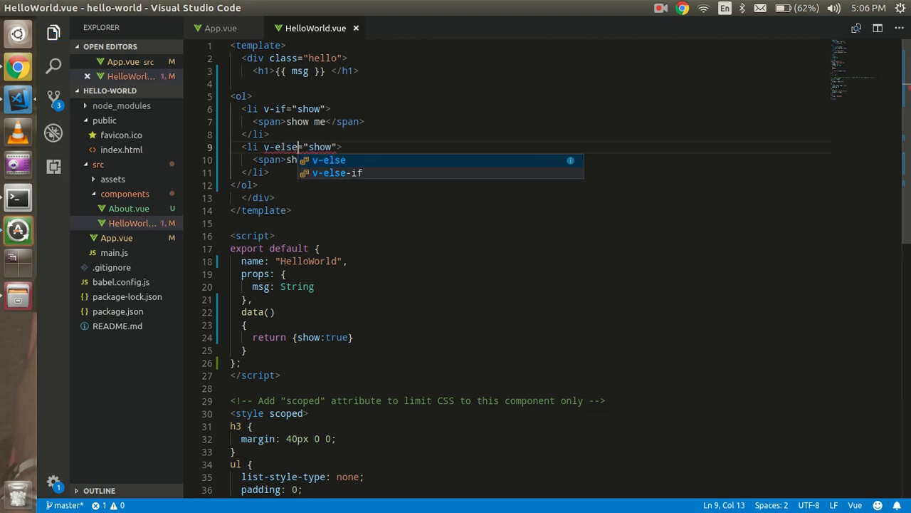
key("Escape")
double_click(320, 147)
key("BackSpace")
key("BackSpace")
key("BackSpace")
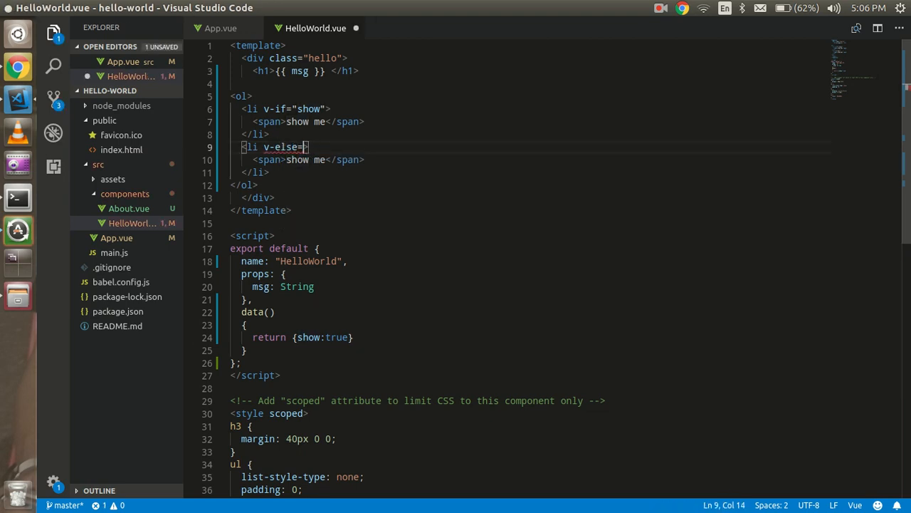
key("BackSpace")
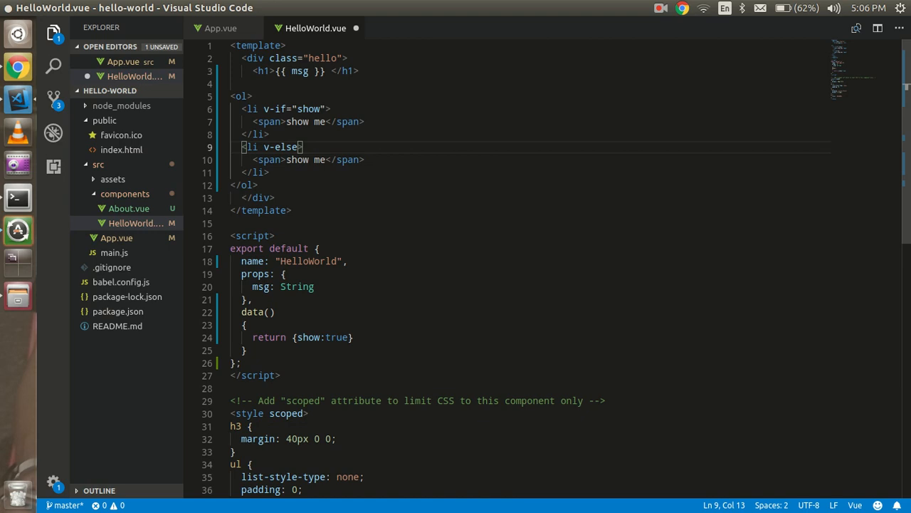
Relabel the spans 'else condtion' and 'if condtion', save, and check Chrome.
double_click(296, 159)
type("else ")
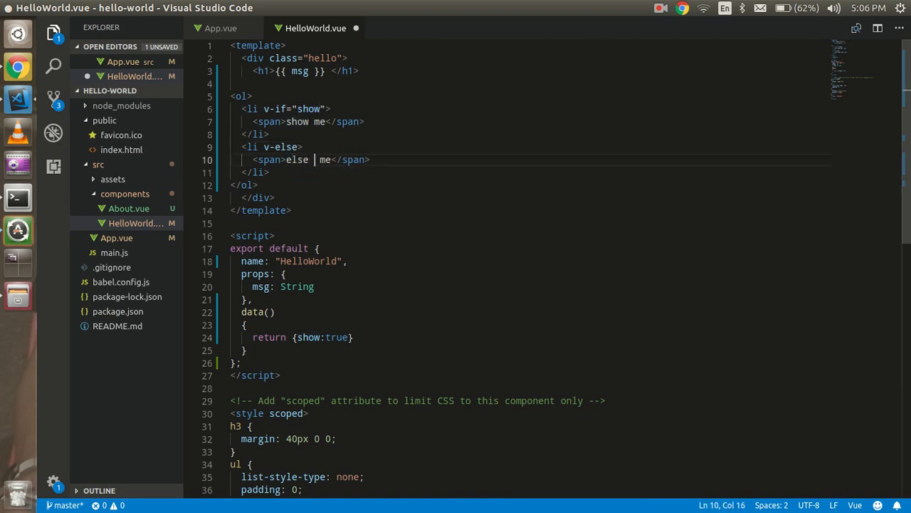
type("condtion")
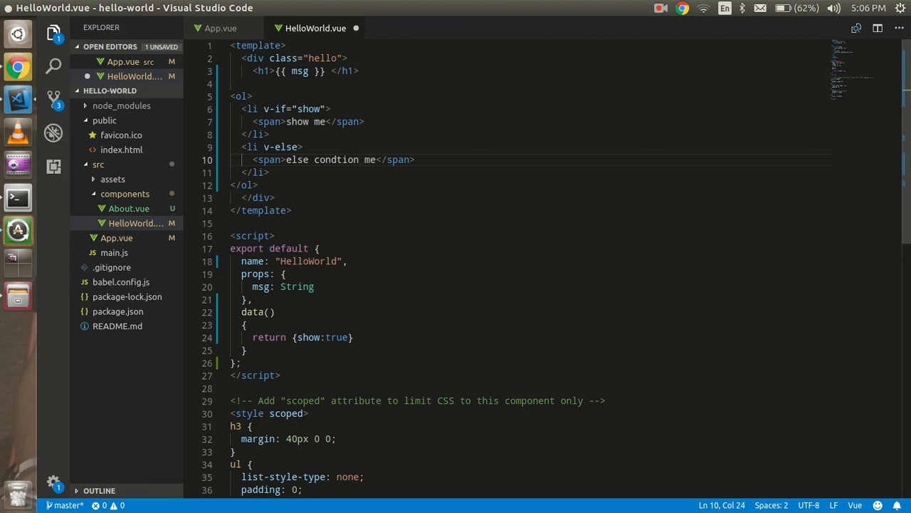
key("Delete")
key("Delete")
key("Delete")
key("ctrl+shift+Left")
key("Up")
key("Up")
key("Up")
key("ctrl+shift+Left")
key("ctrl+shift+Left")
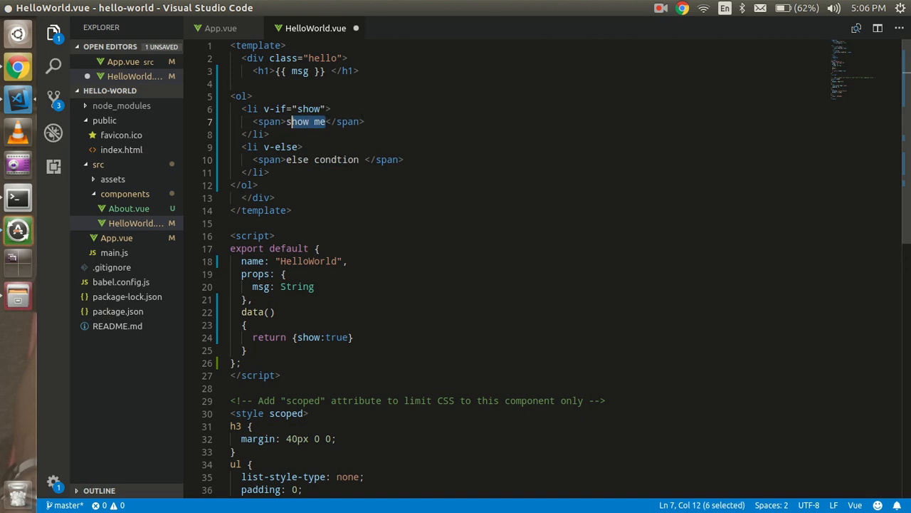
type("if")
key("ctrl+v")
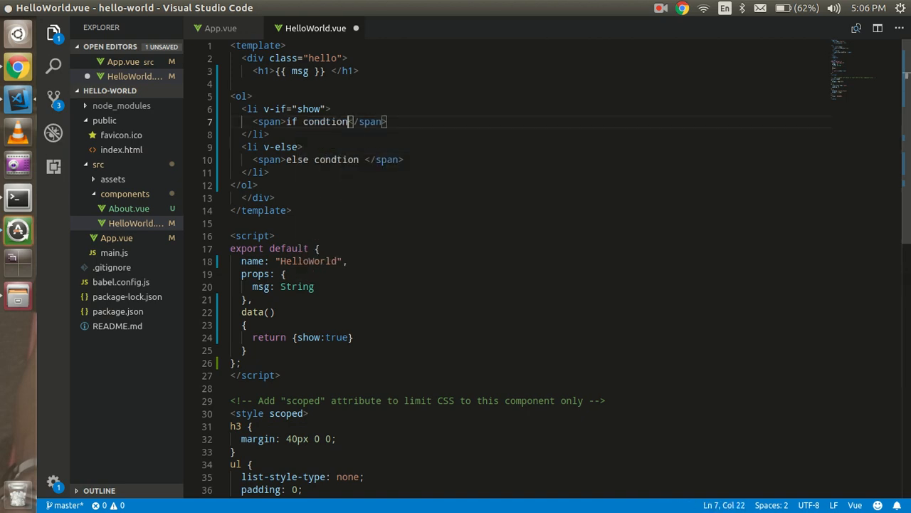
key("ctrl+s")
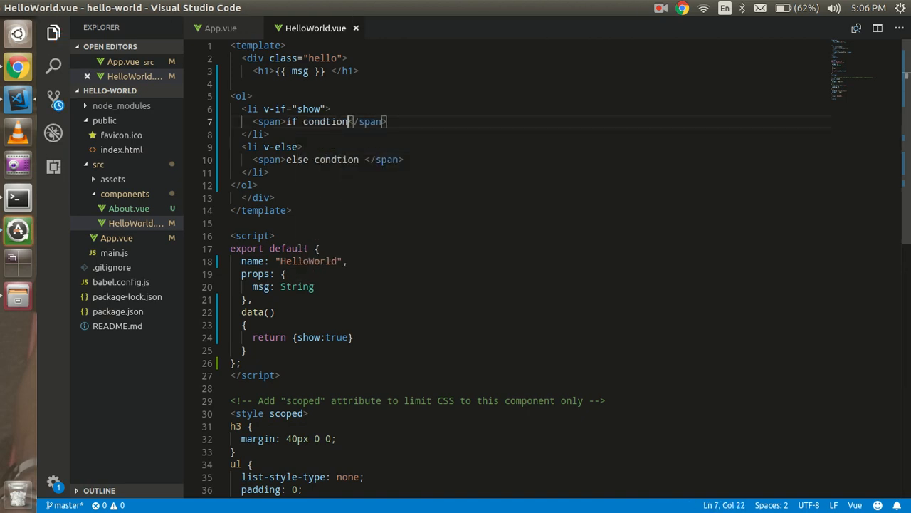
key("alt+Tab")
key("alt+Tab")
Change show to false, save, and confirm Chrome shows 'else condtion'.
double_click(336, 337)
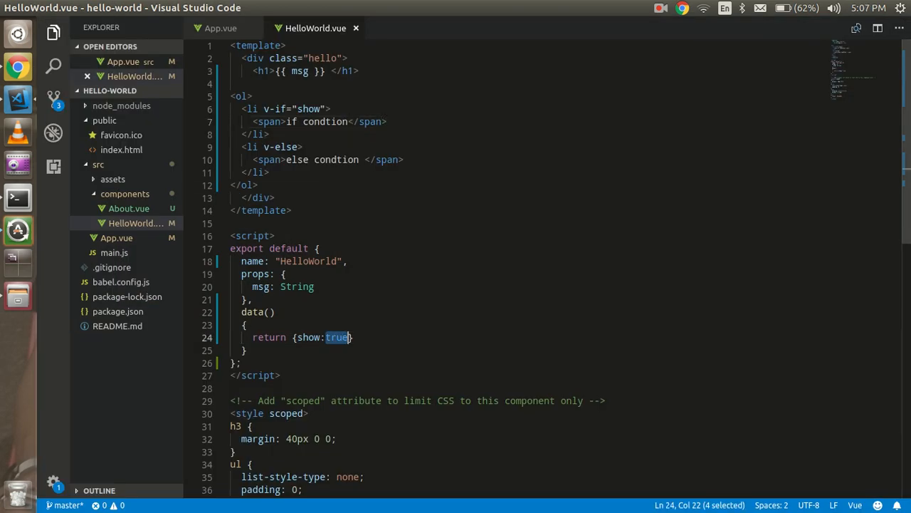
type("false")
key("Escape")
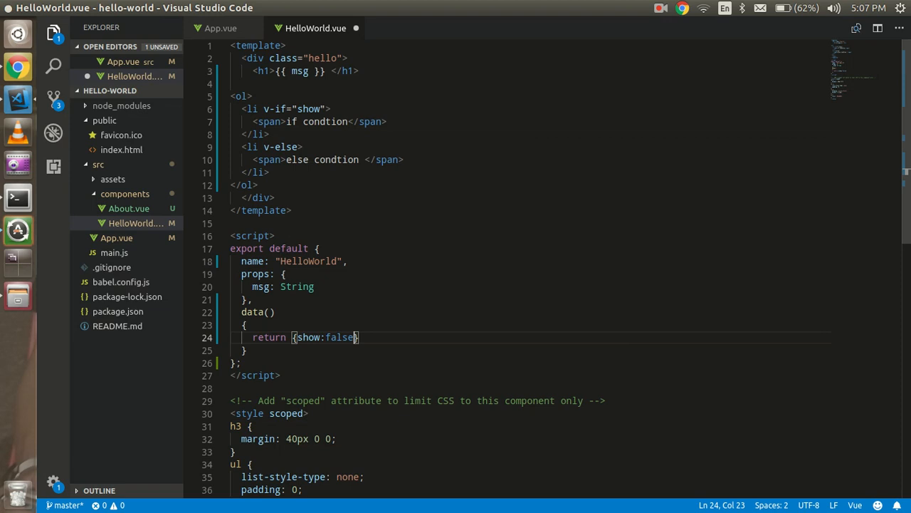
key("alt+Tab")
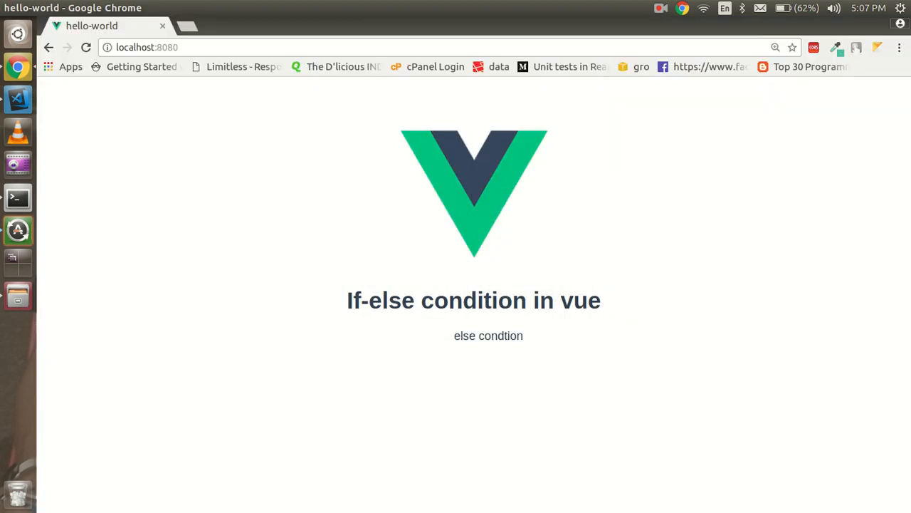
key("alt+Tab")
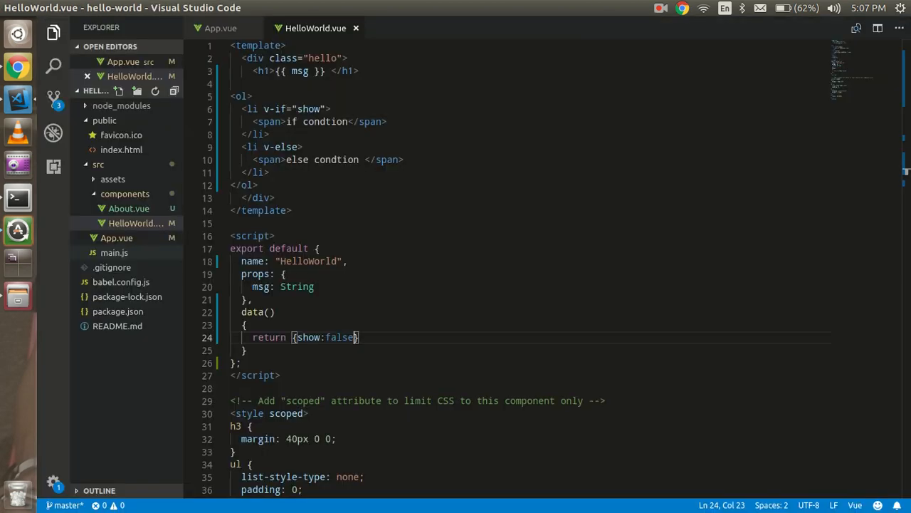